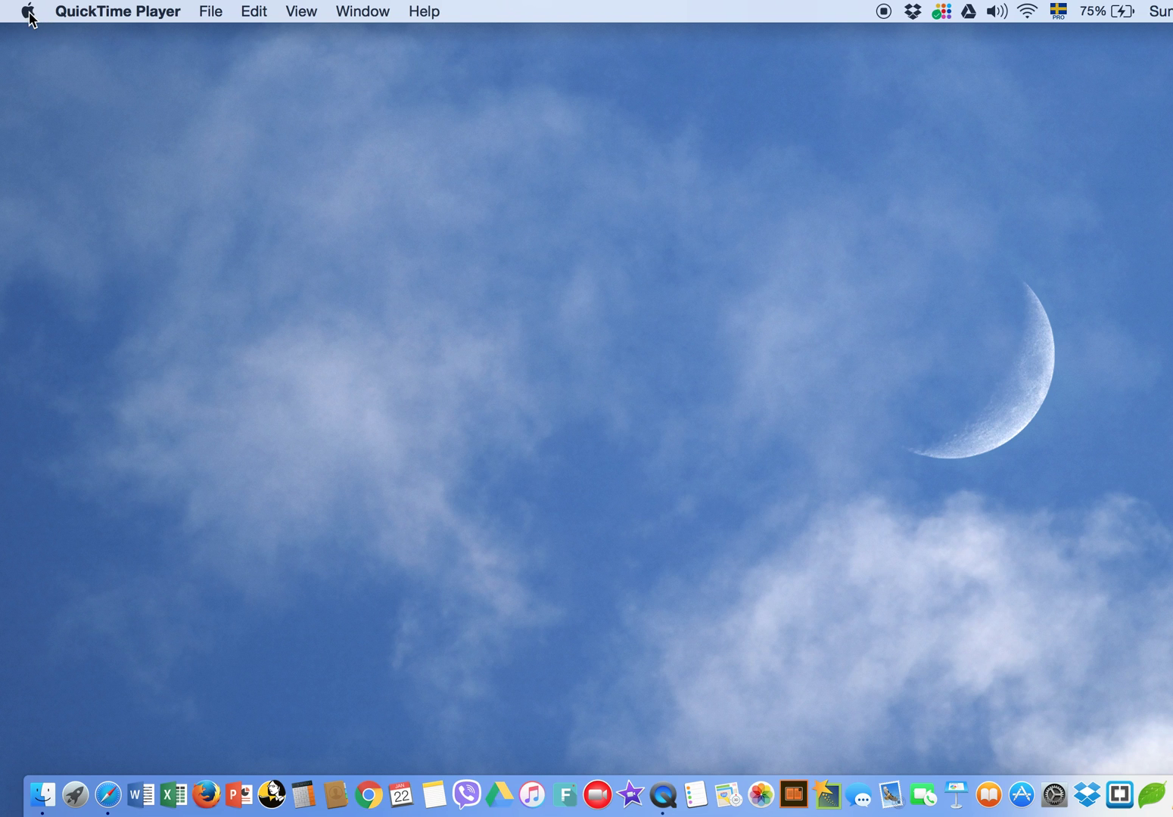
Check the Mac's storage usage by category in its system information, then close that window.
{"action": "left_click", "coordinate": [29, 14]}
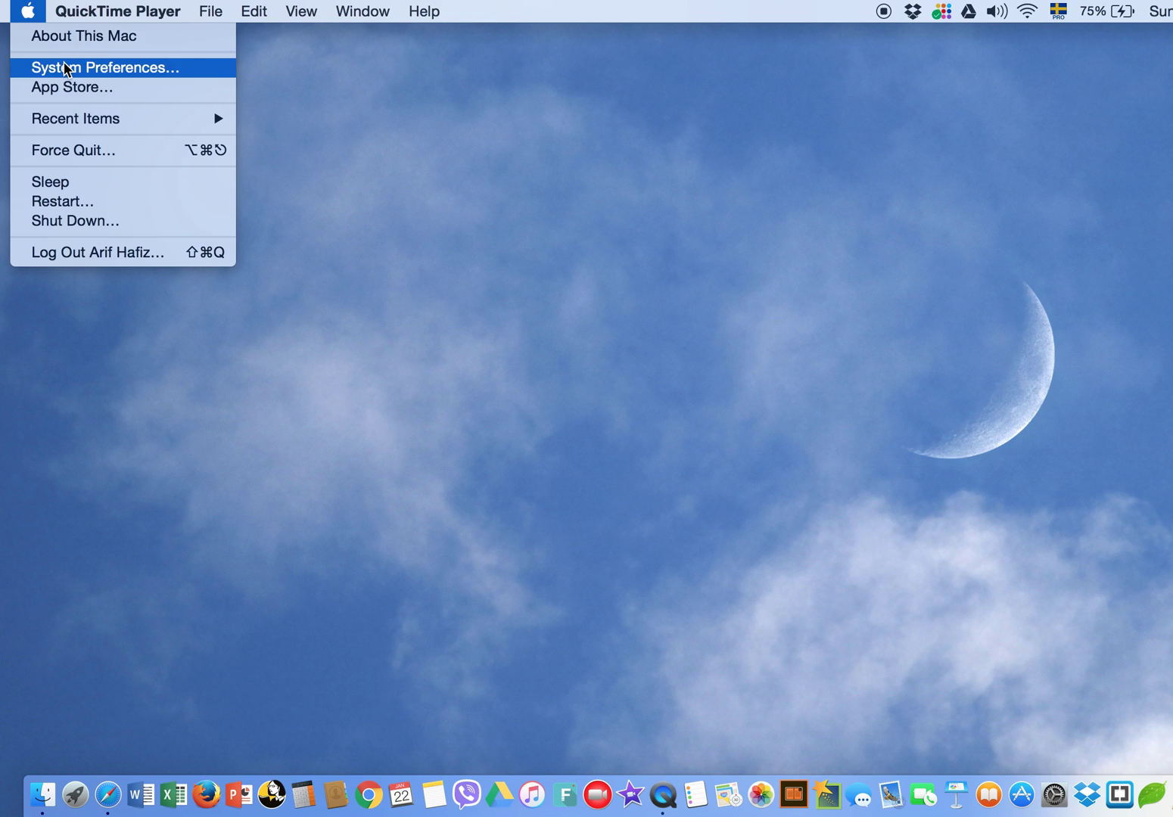
{"action": "left_click", "coordinate": [67, 36]}
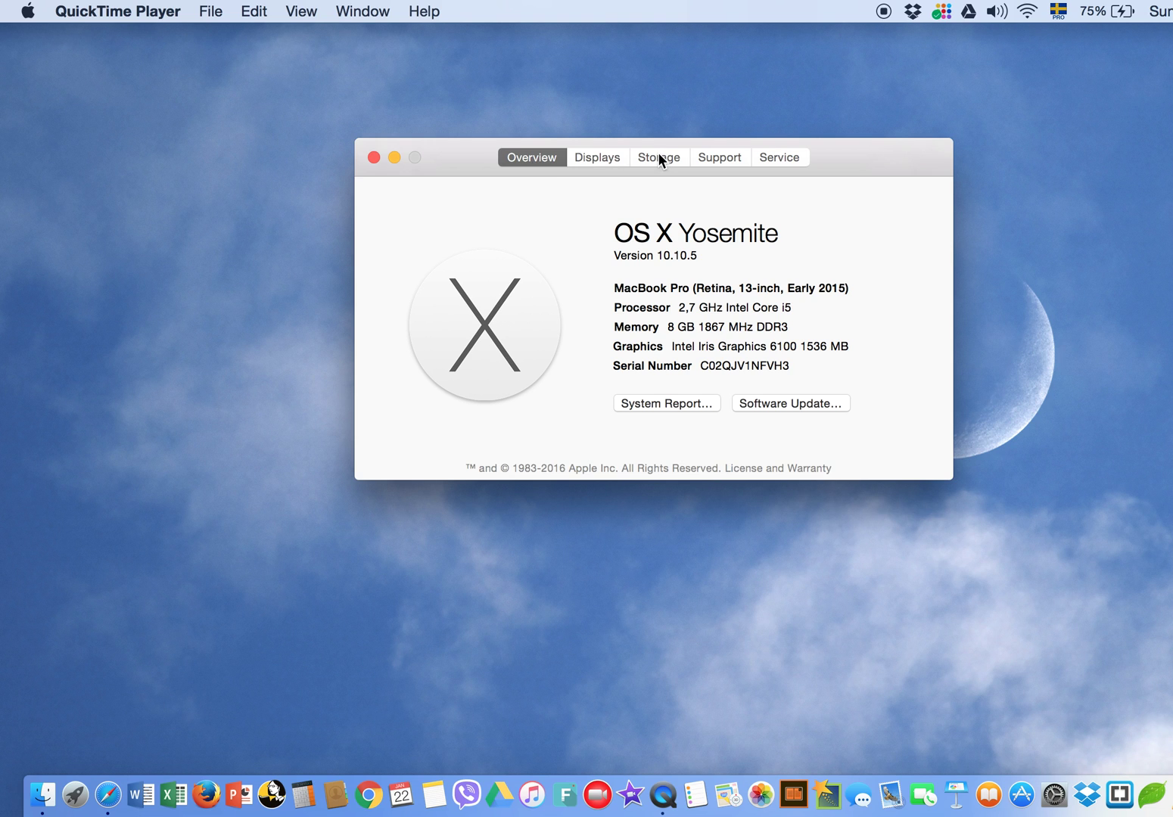
{"action": "left_click", "coordinate": [659, 155]}
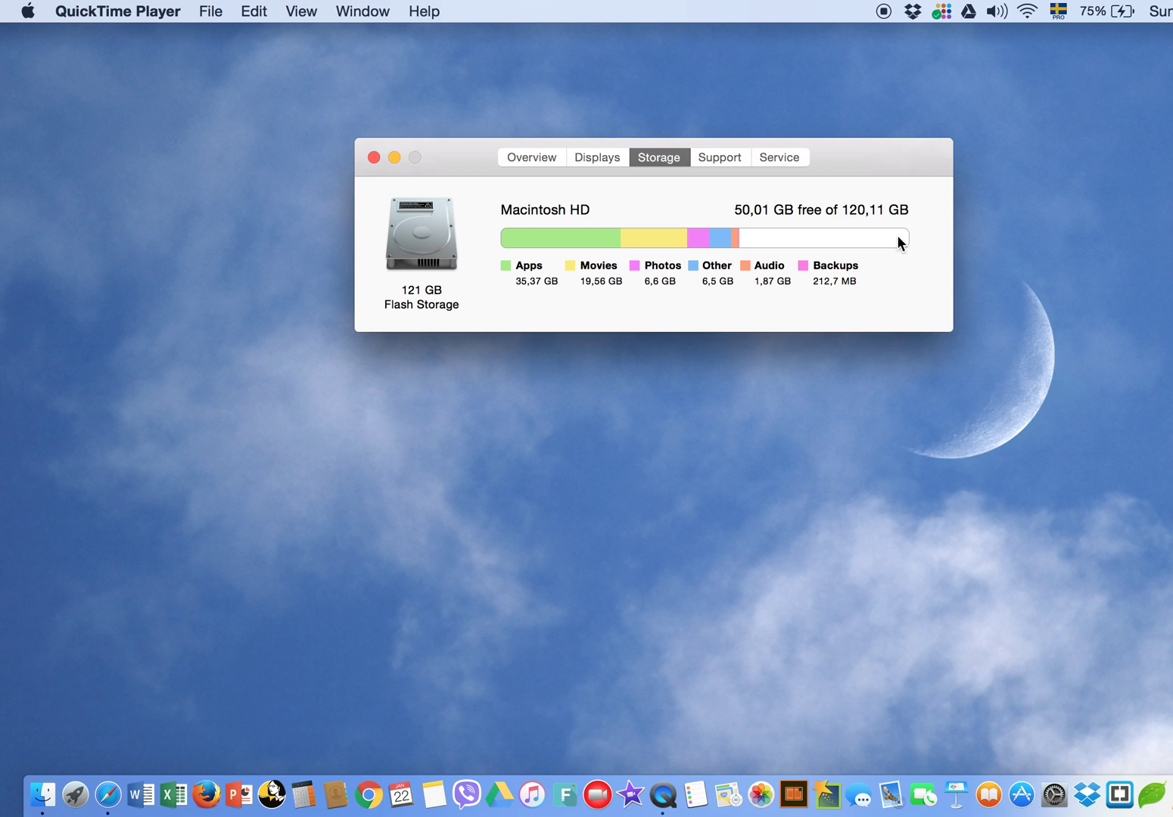
{"action": "left_click", "coordinate": [374, 157]}
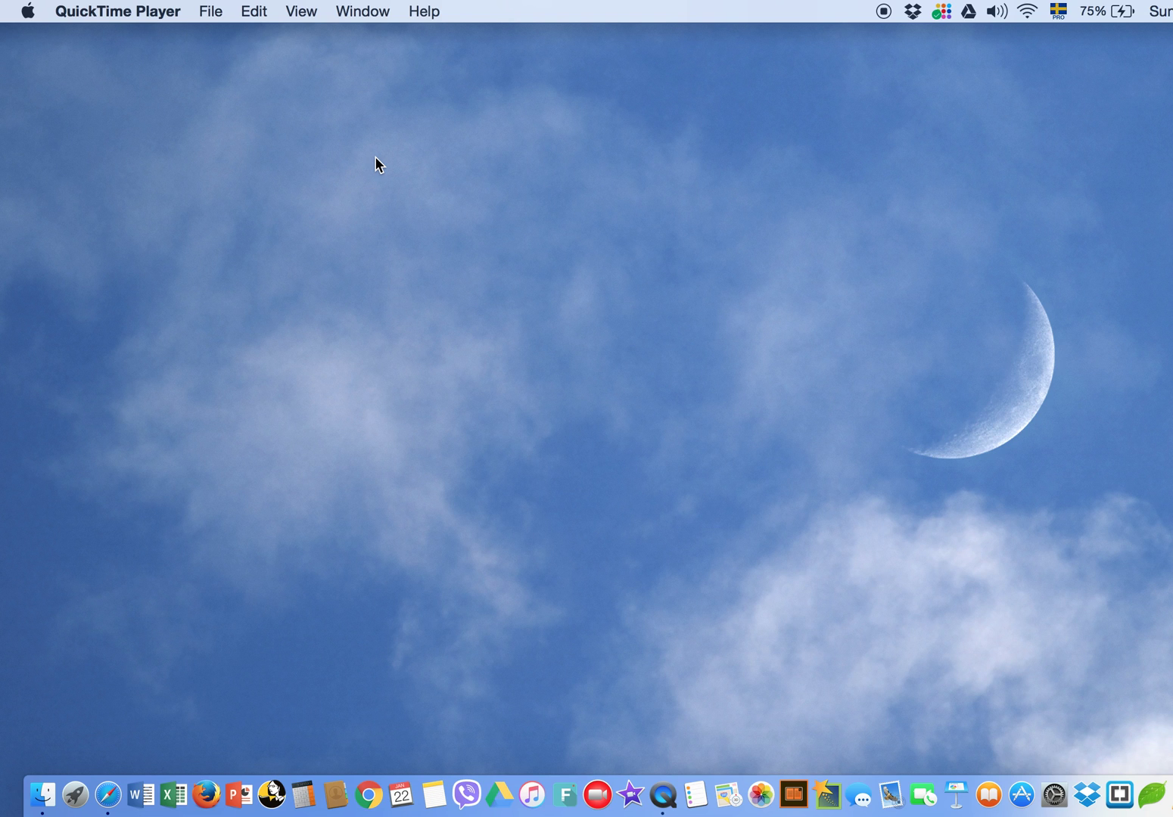
Check the App Store for available software updates and close the store window.
{"action": "left_click", "coordinate": [1023, 796]}
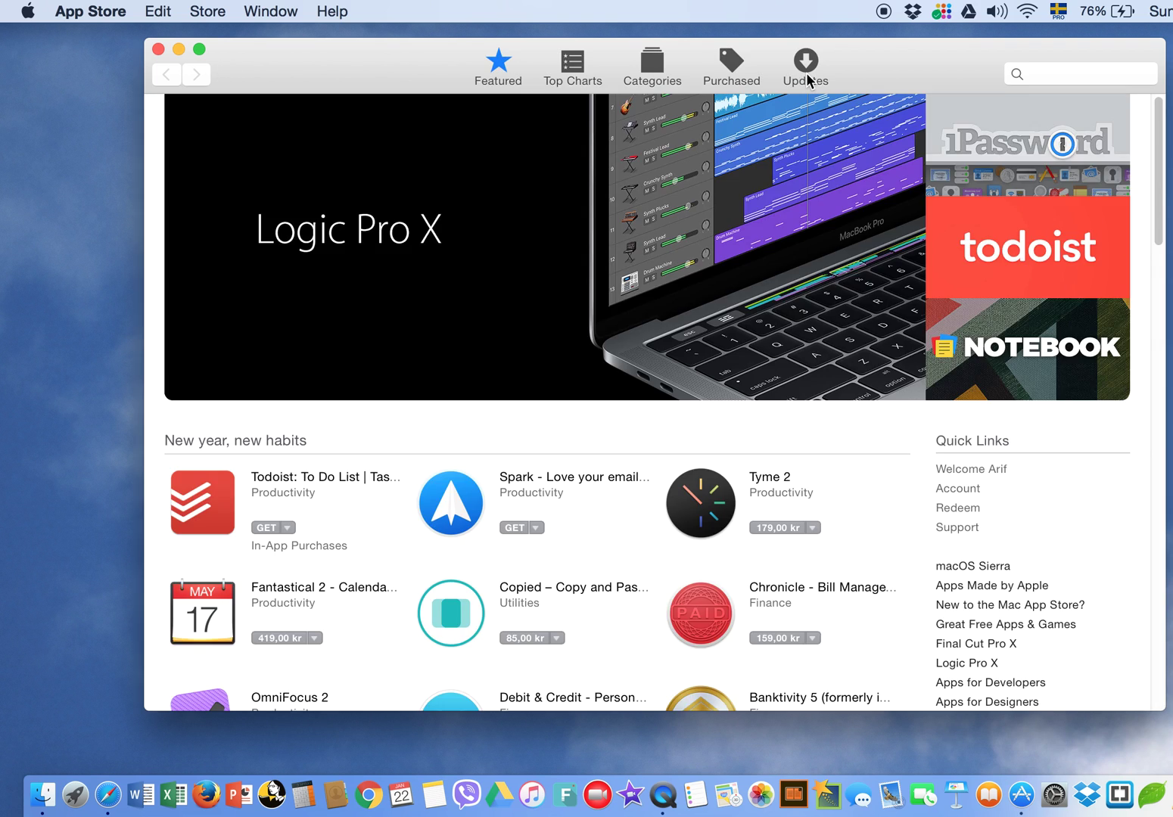
{"action": "left_click", "coordinate": [805, 73]}
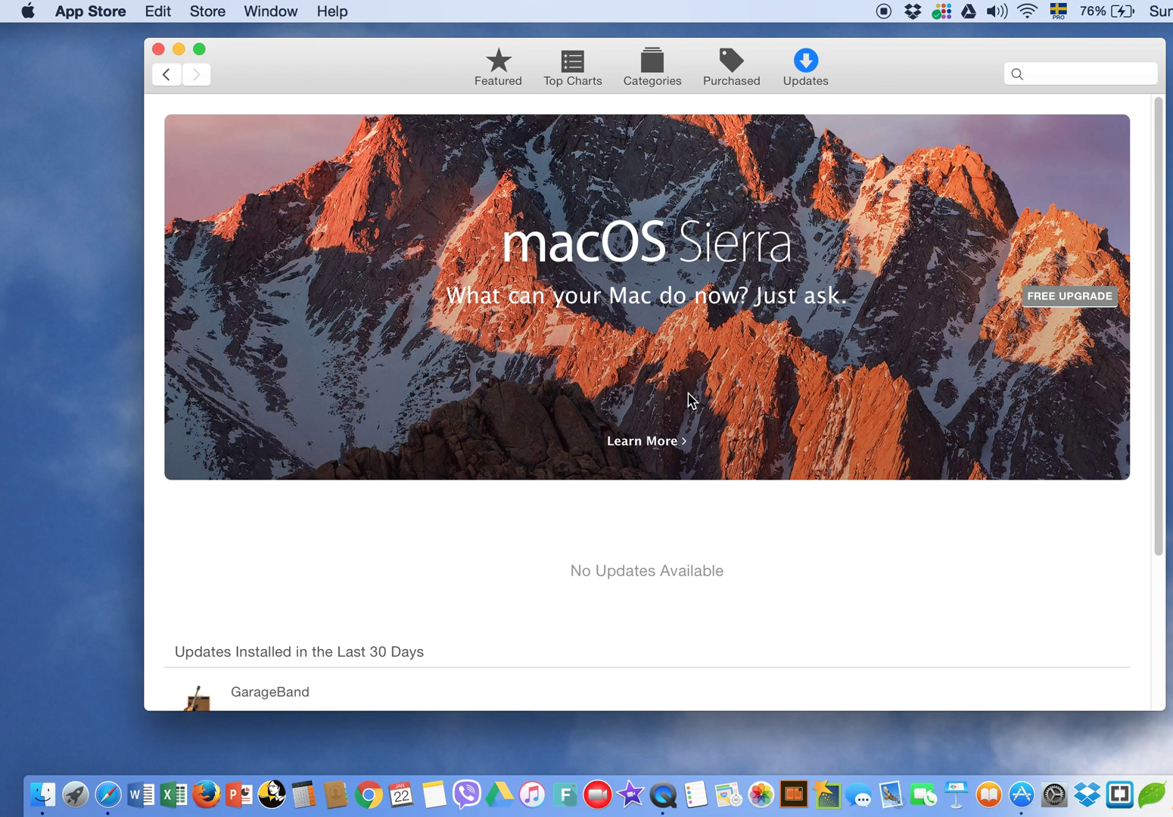
{"action": "left_click", "coordinate": [158, 50]}
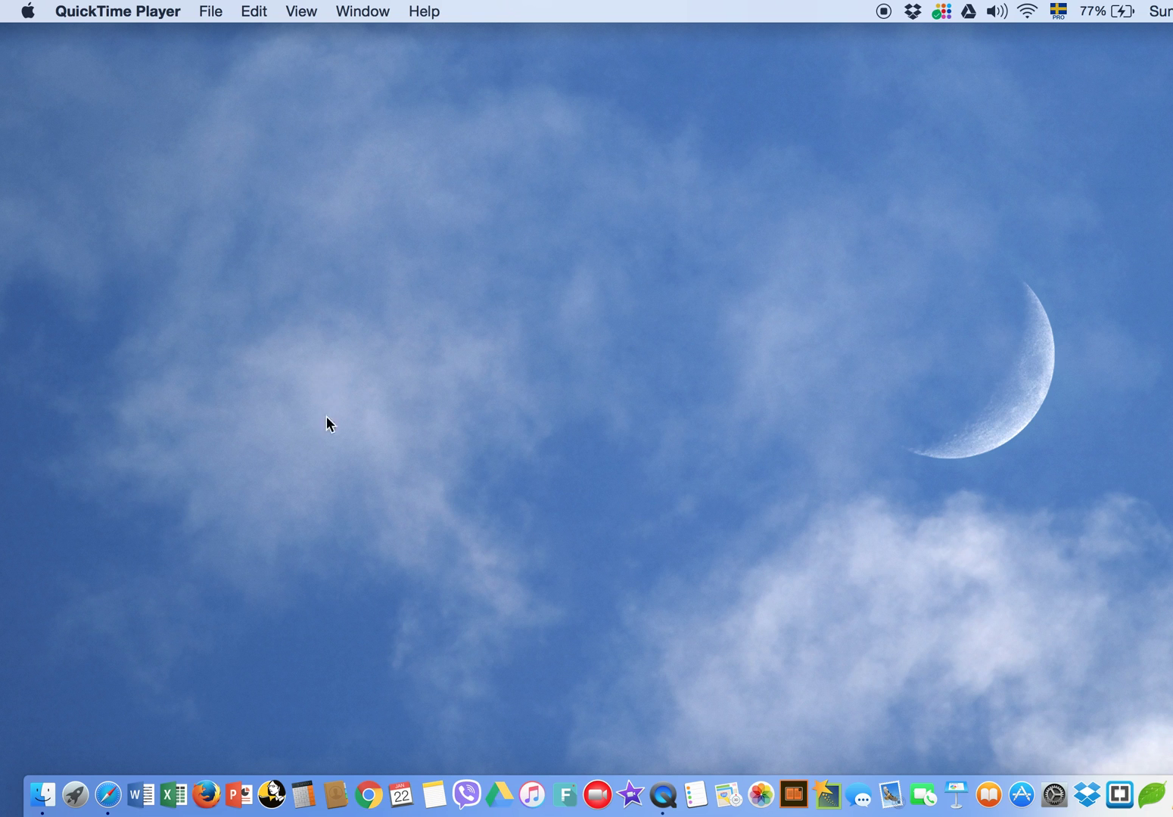
Open the current user's Login Items in the Users & Groups section of System Preferences.
{"action": "left_click", "coordinate": [29, 17]}
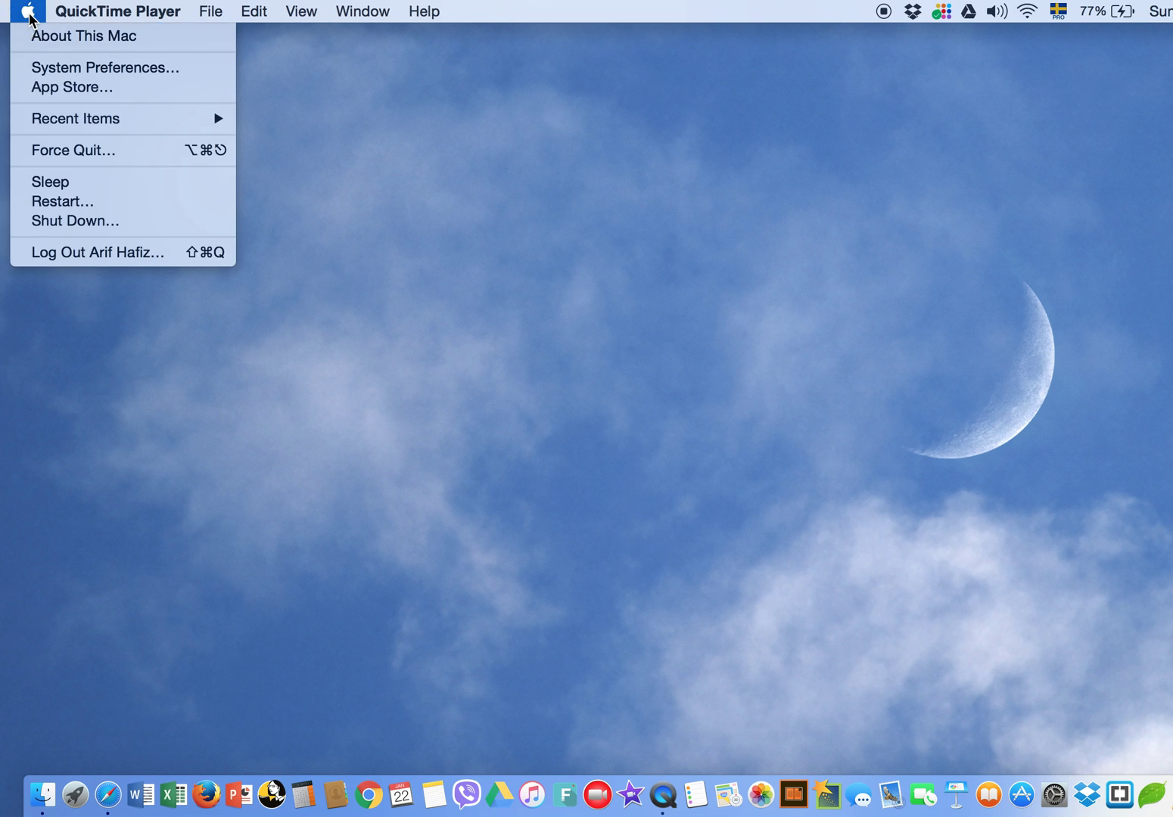
{"action": "left_click", "coordinate": [56, 74]}
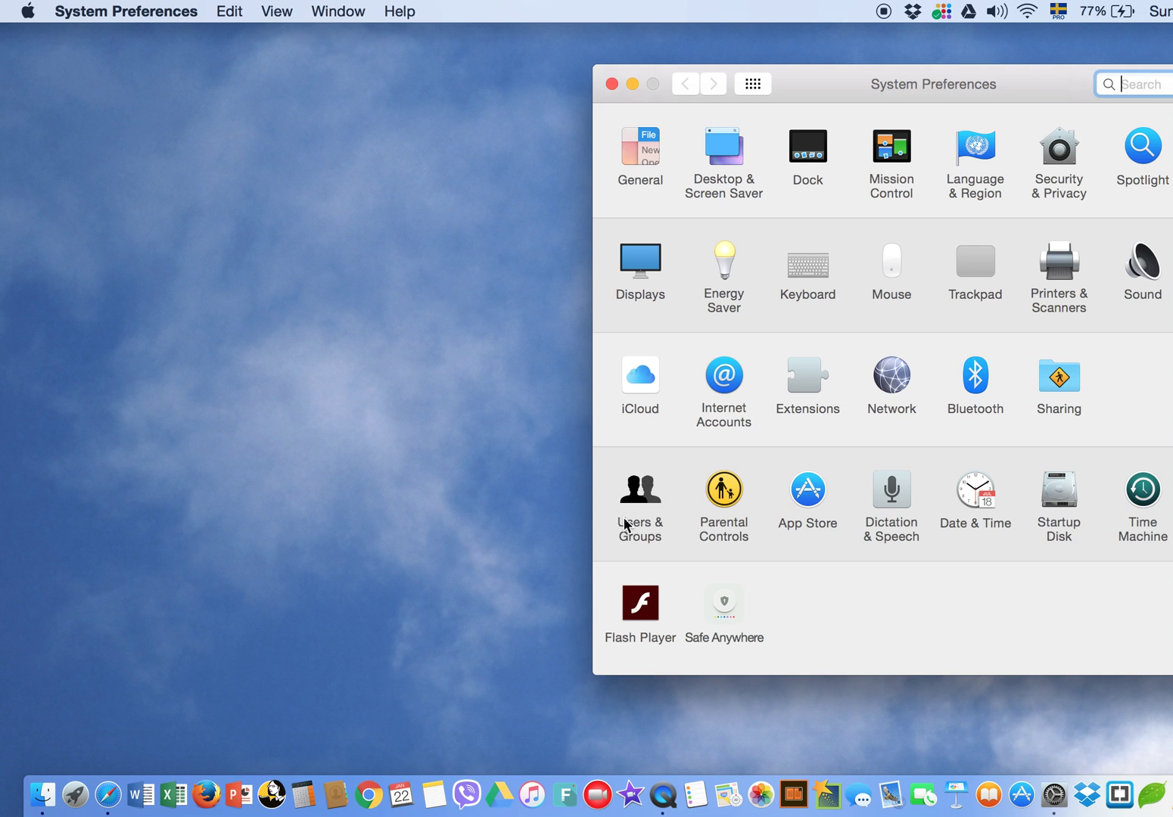
{"action": "left_click", "coordinate": [638, 519]}
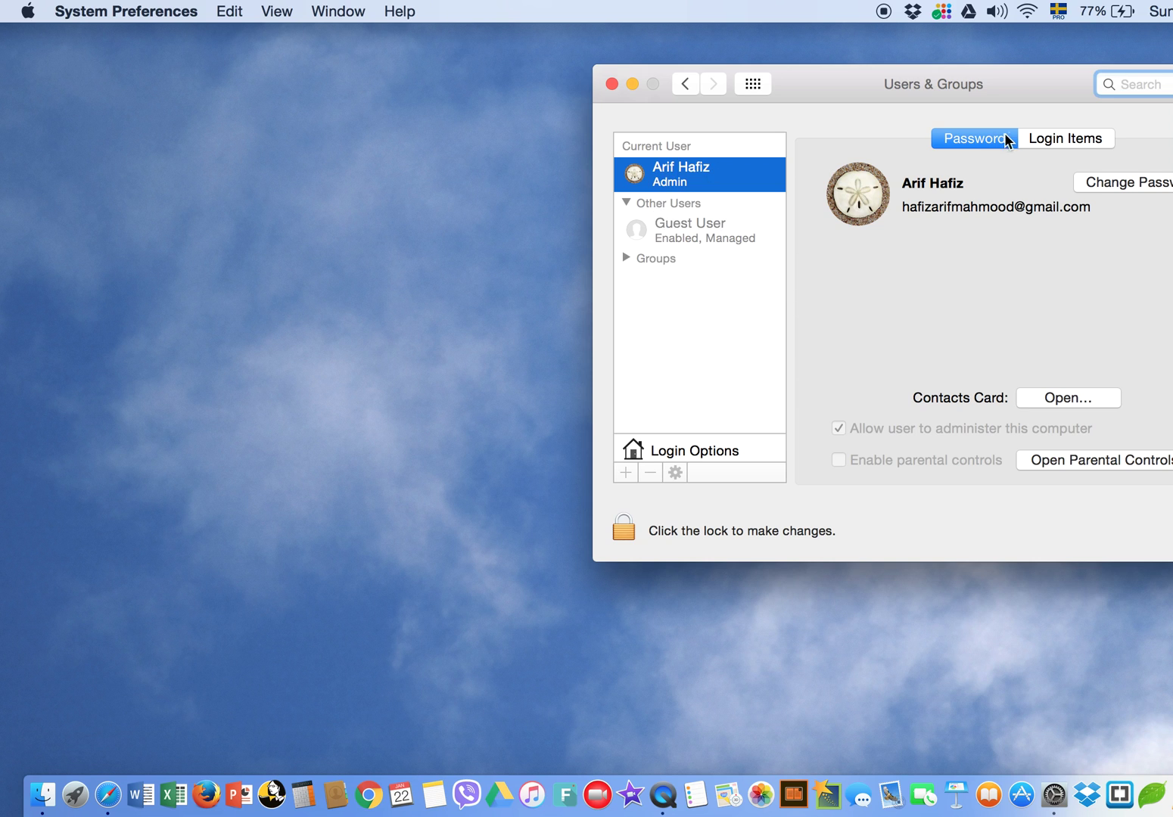
{"action": "left_click", "coordinate": [1055, 143]}
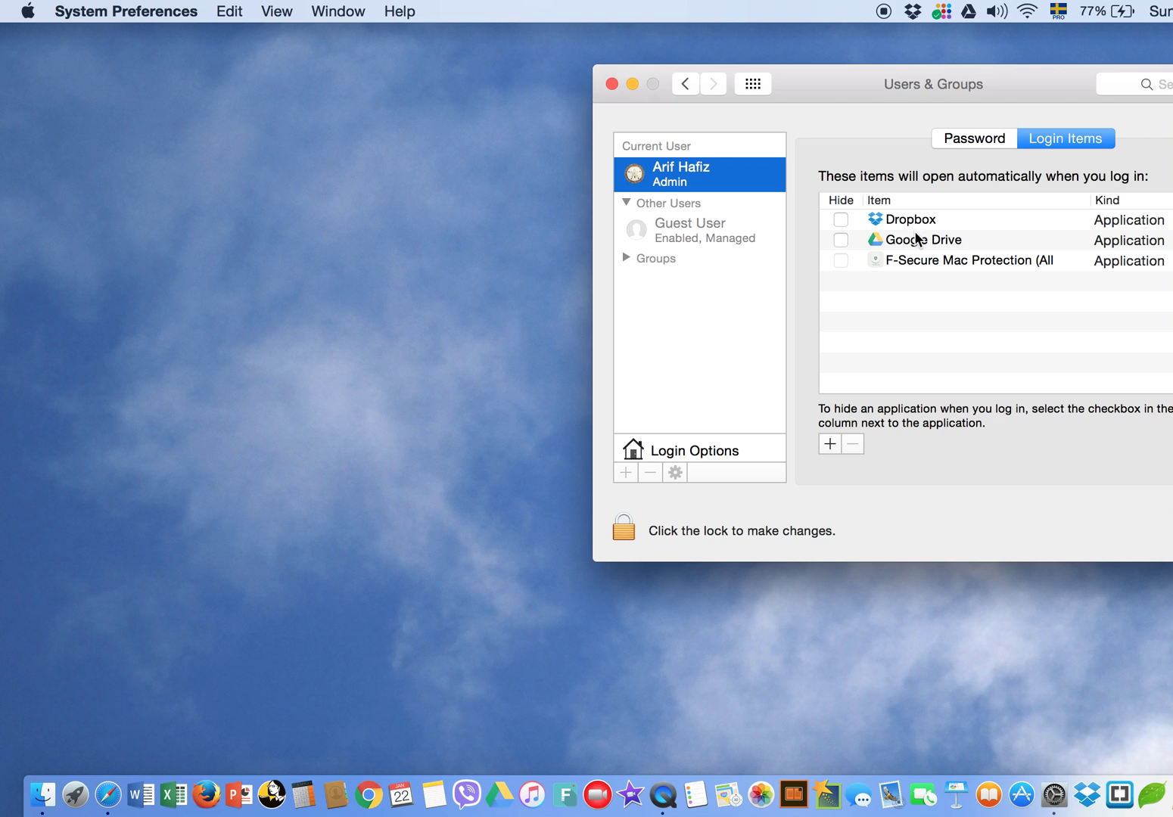
Set Dropbox to hide at login in the Login Items list and close System Preferences.
{"action": "left_click", "coordinate": [829, 443]}
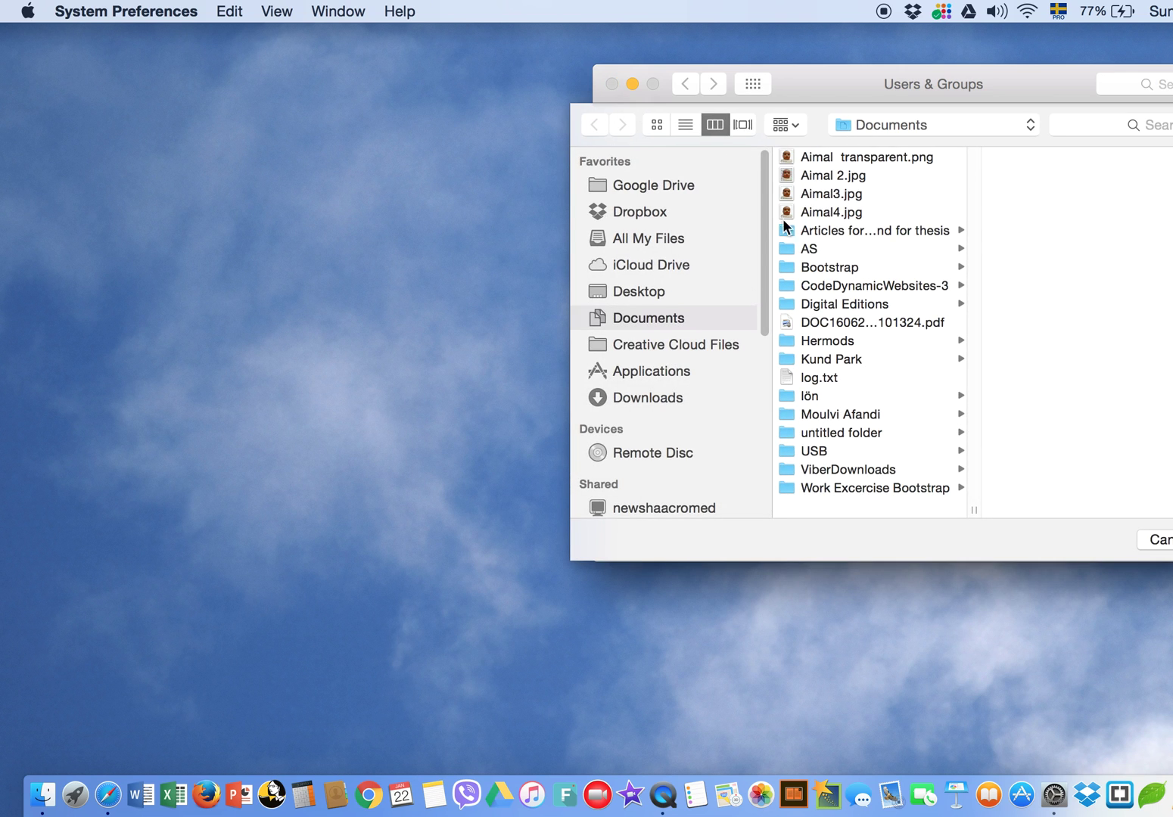
{"action": "left_click", "coordinate": [1155, 540]}
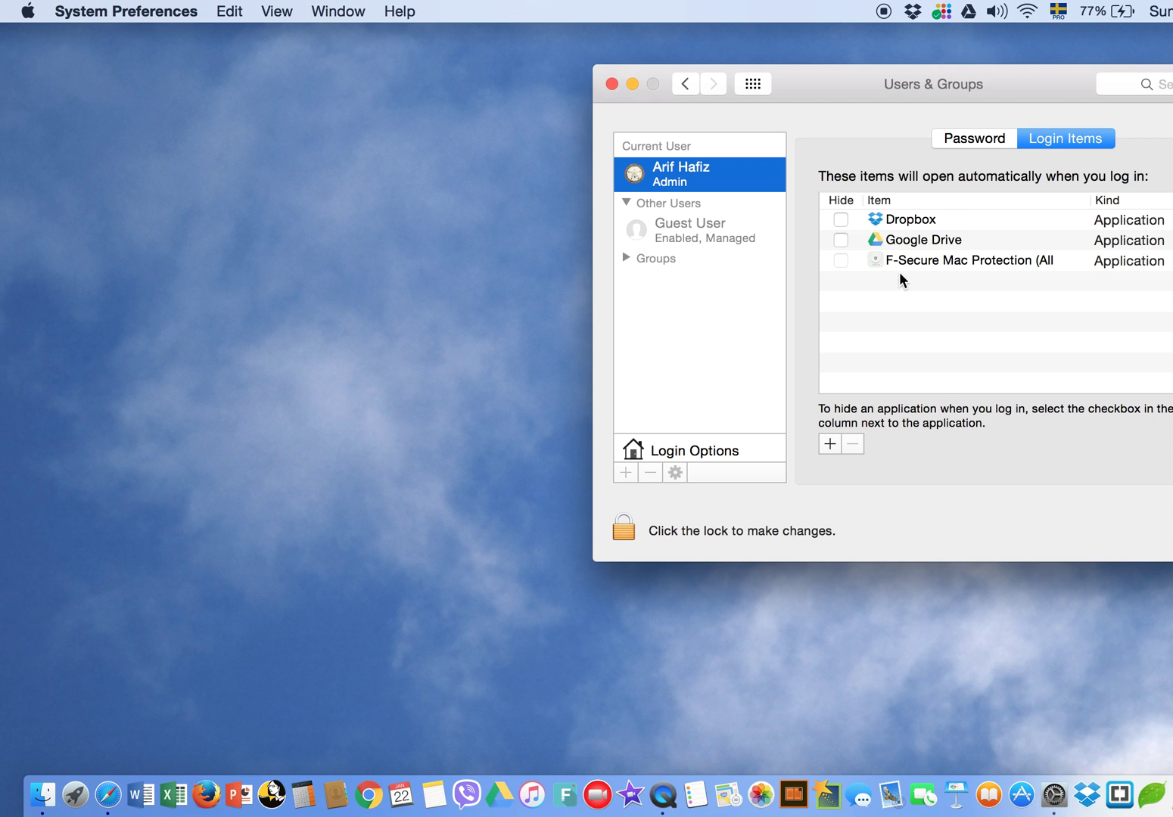
{"action": "left_click", "coordinate": [879, 221]}
{"action": "left_click", "coordinate": [840, 219]}
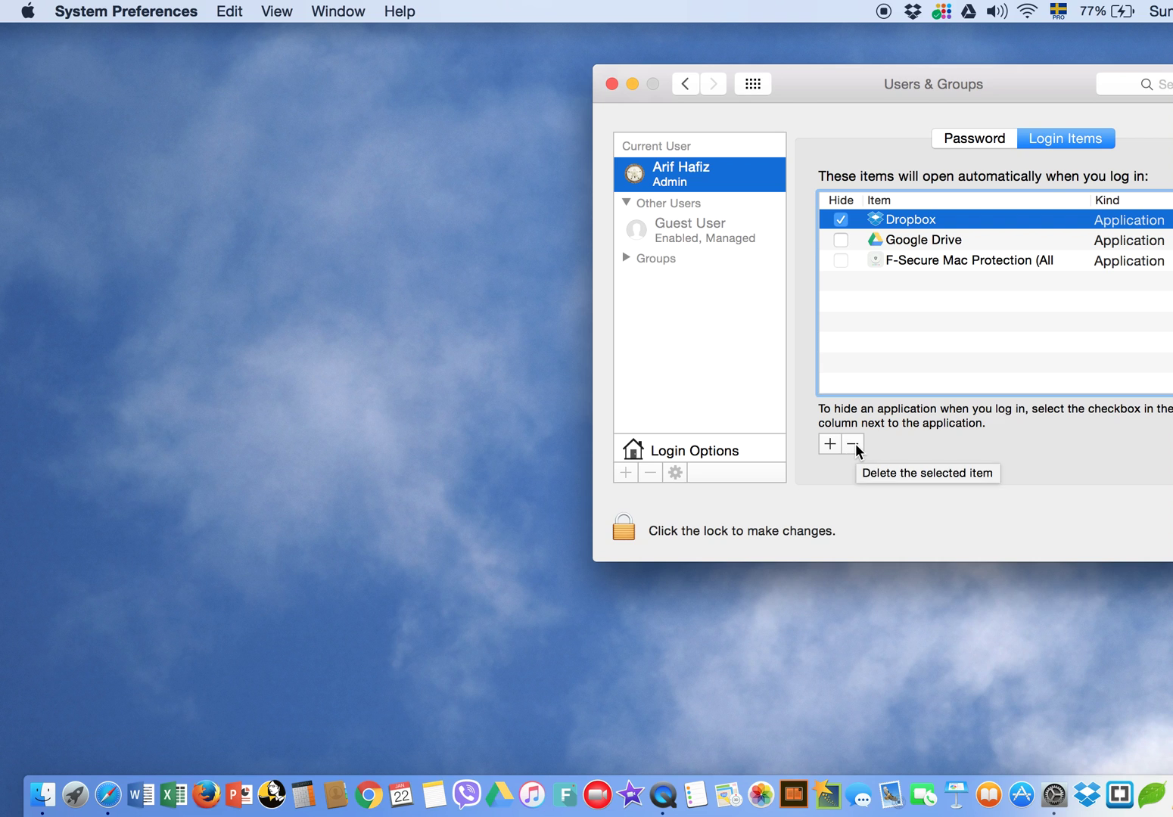
{"action": "left_click", "coordinate": [612, 84]}
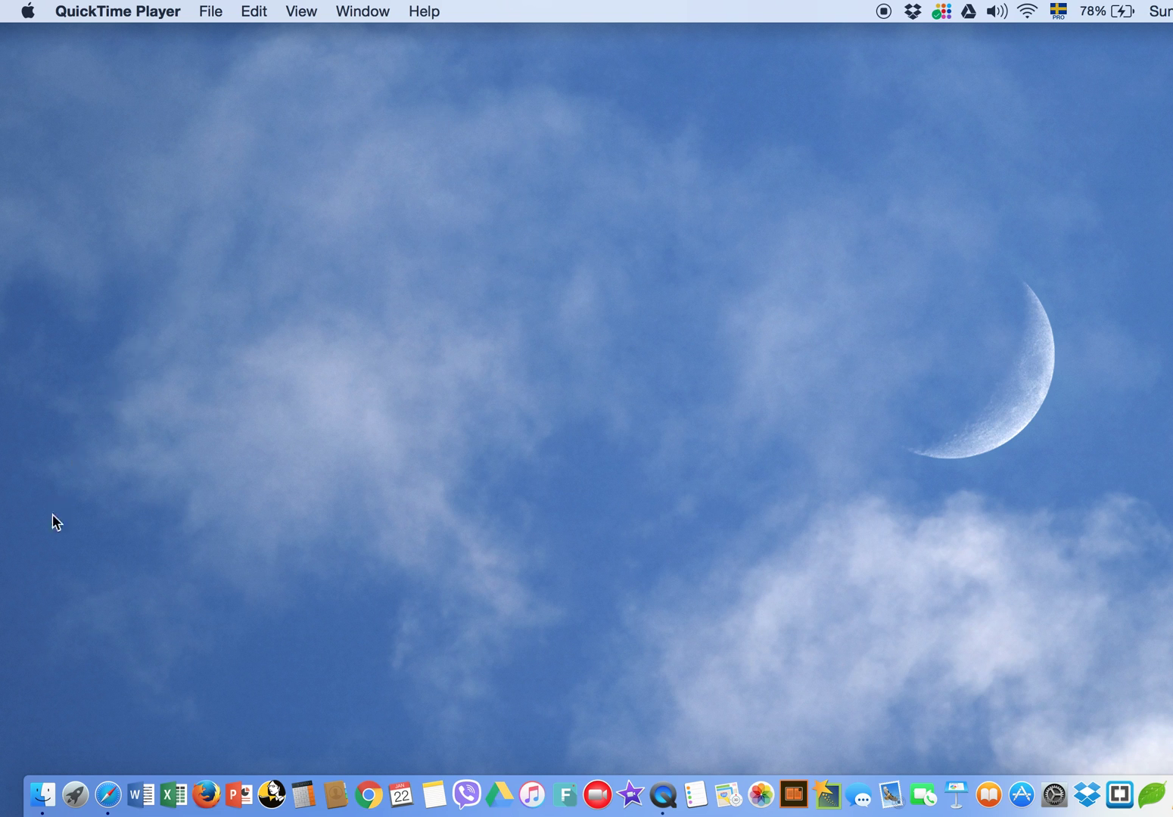
Launch Activity Monitor from the Utilities folder inside Applications and examine the memory use of the Dropbox and Google Drive processes.
{"action": "left_click", "coordinate": [42, 797]}
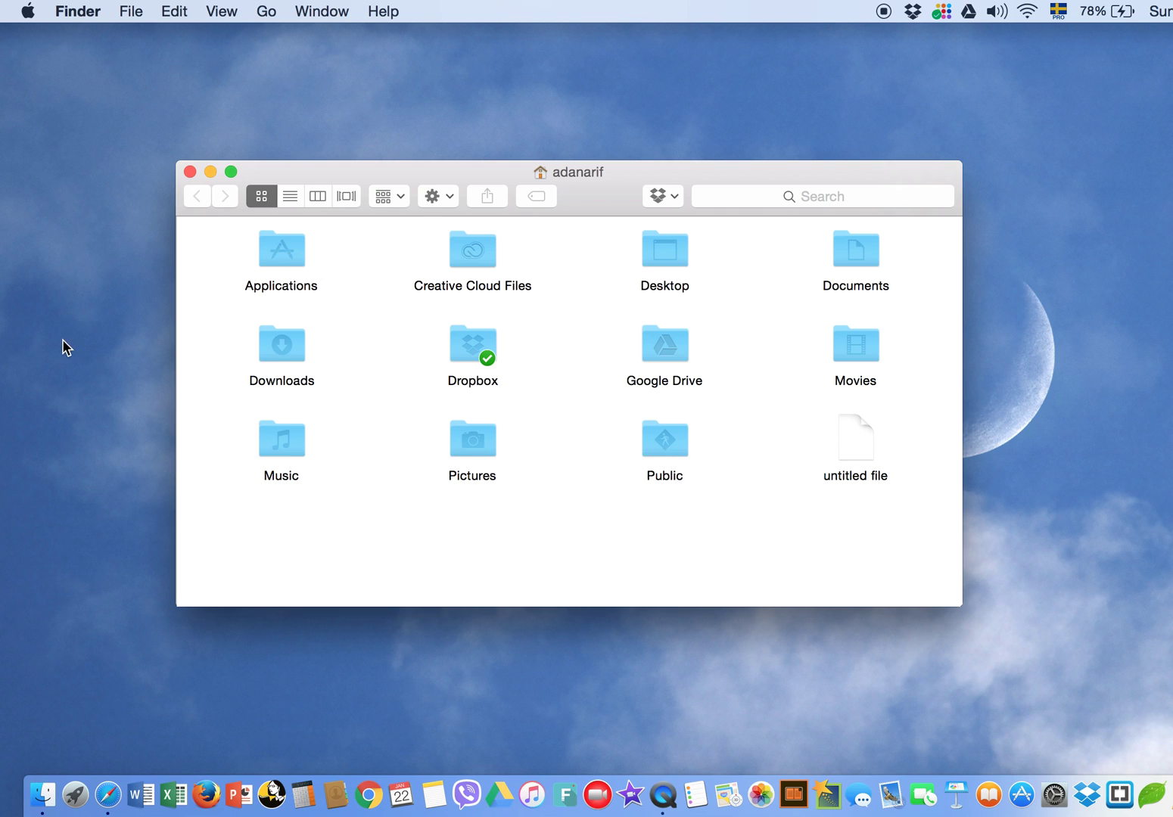
{"action": "double_click", "coordinate": [283, 251]}
{"action": "double_click", "coordinate": [283, 251]}
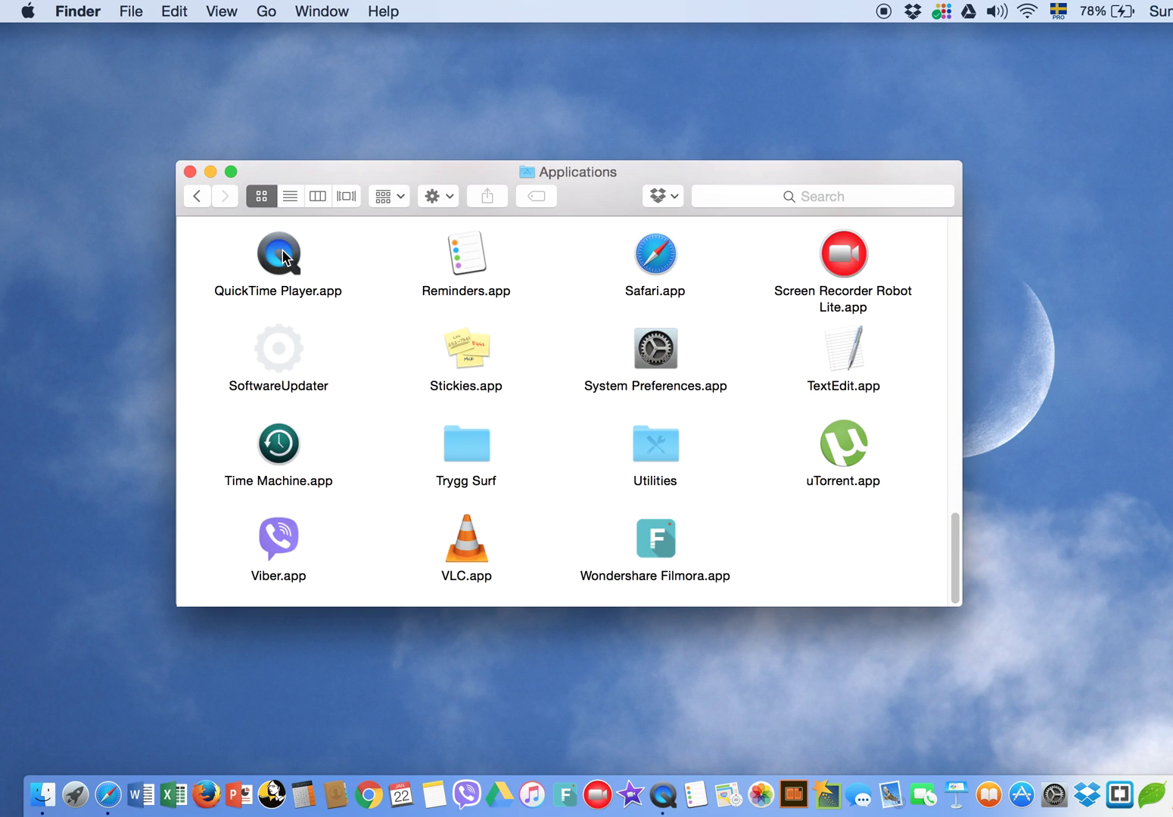
{"action": "double_click", "coordinate": [640, 444]}
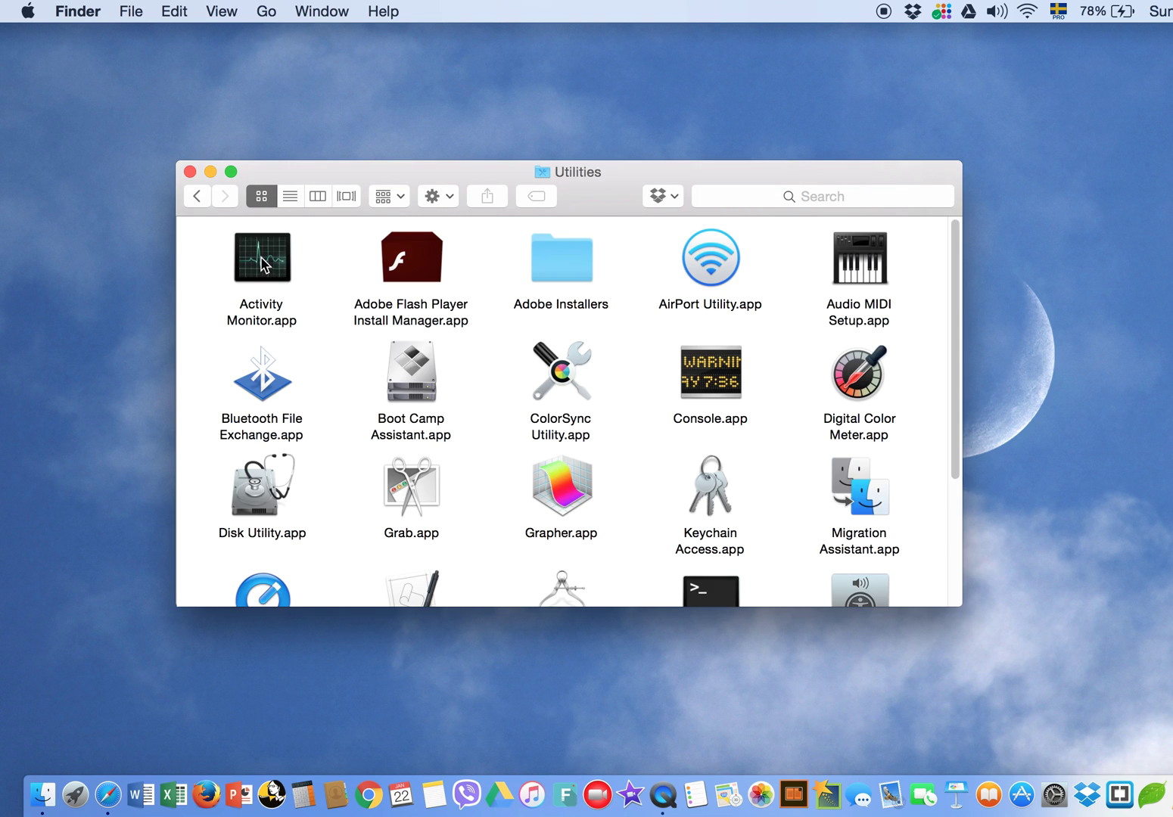
{"action": "double_click", "coordinate": [262, 265]}
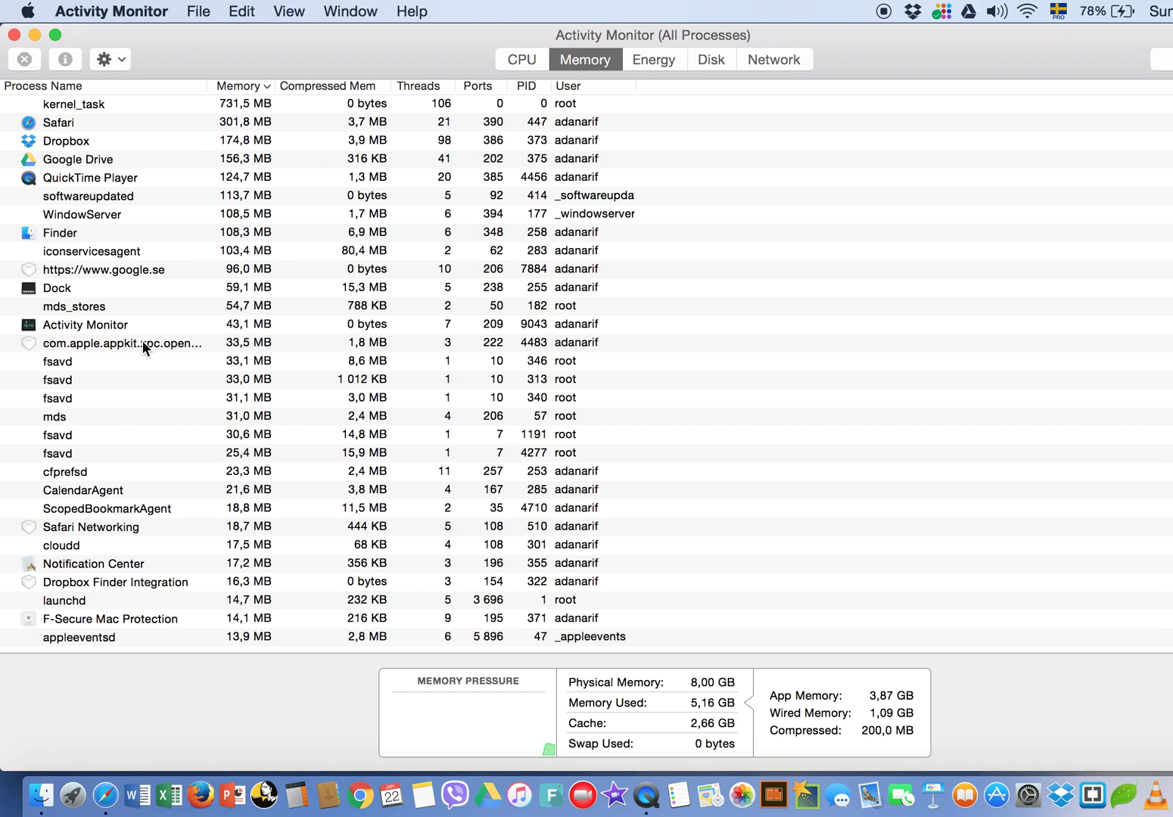
{"action": "left_click", "coordinate": [82, 146]}
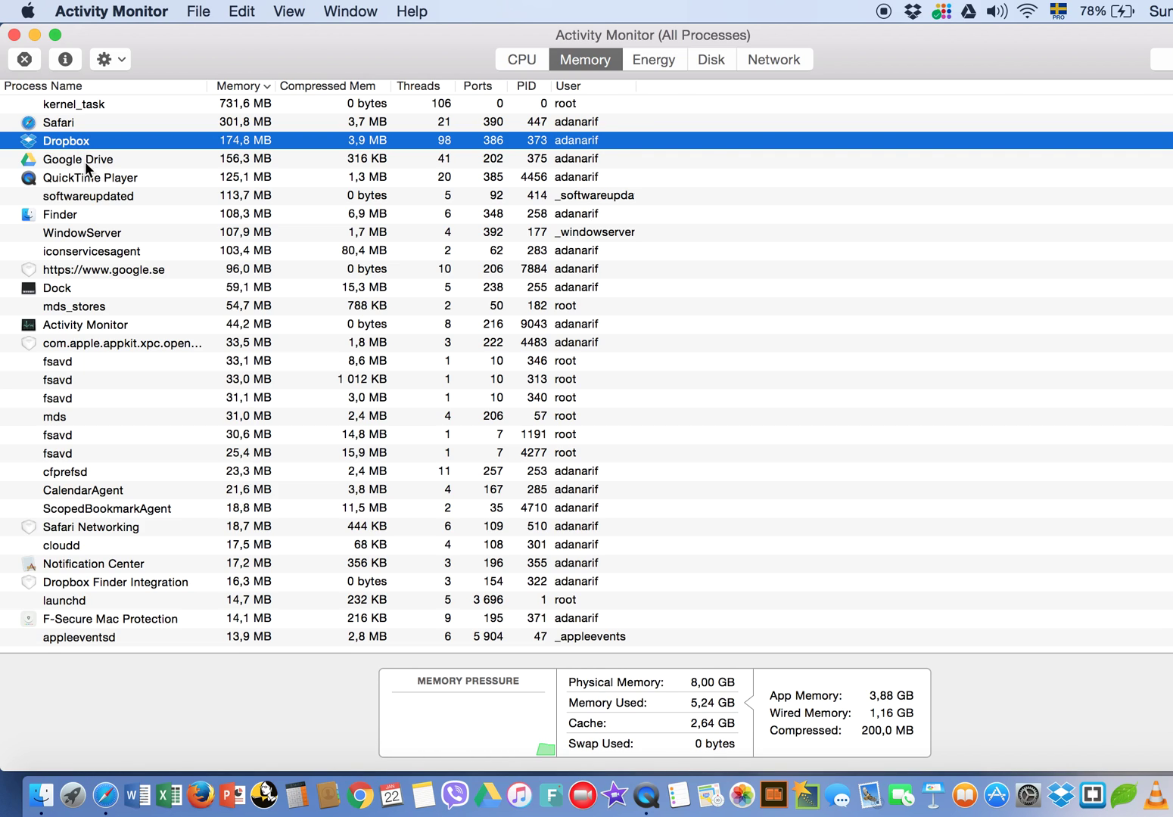
{"action": "left_click", "coordinate": [84, 161]}
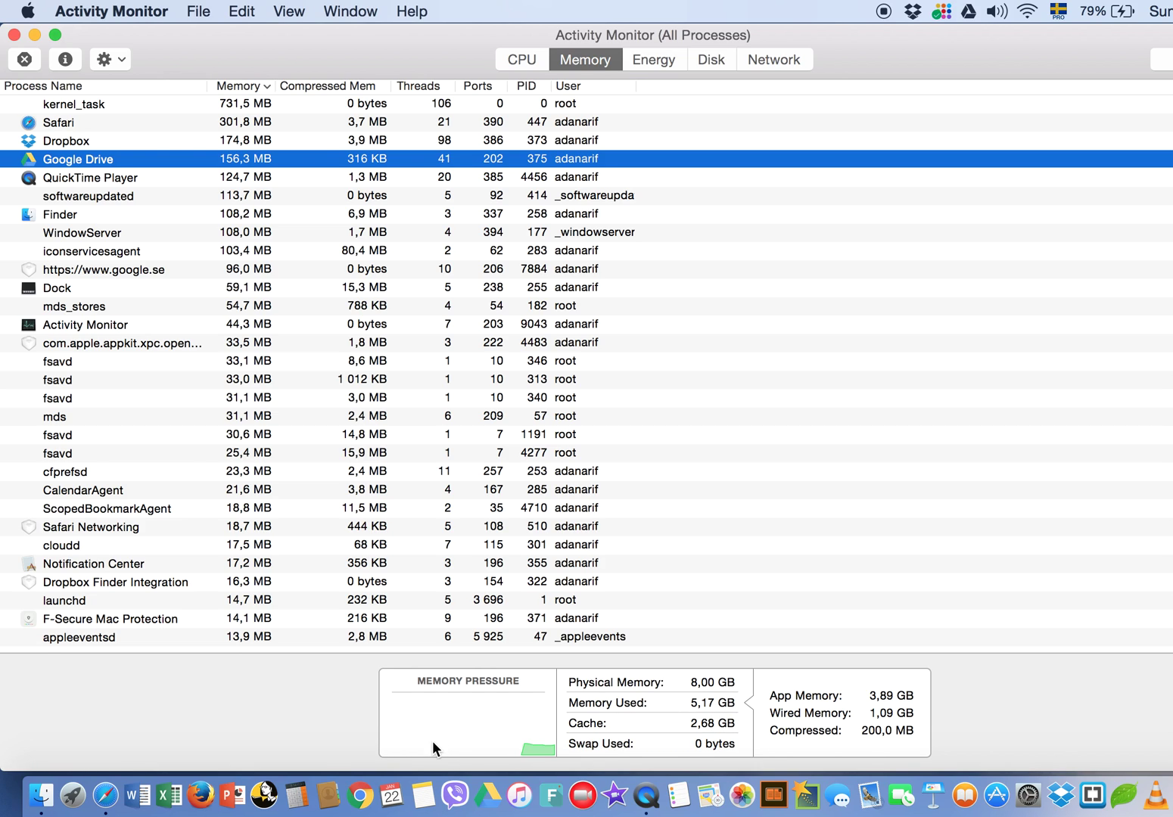
Launch Microsoft PowerPoint, leave it minimized, and quit its process from Activity Monitor.
{"action": "left_click", "coordinate": [232, 797]}
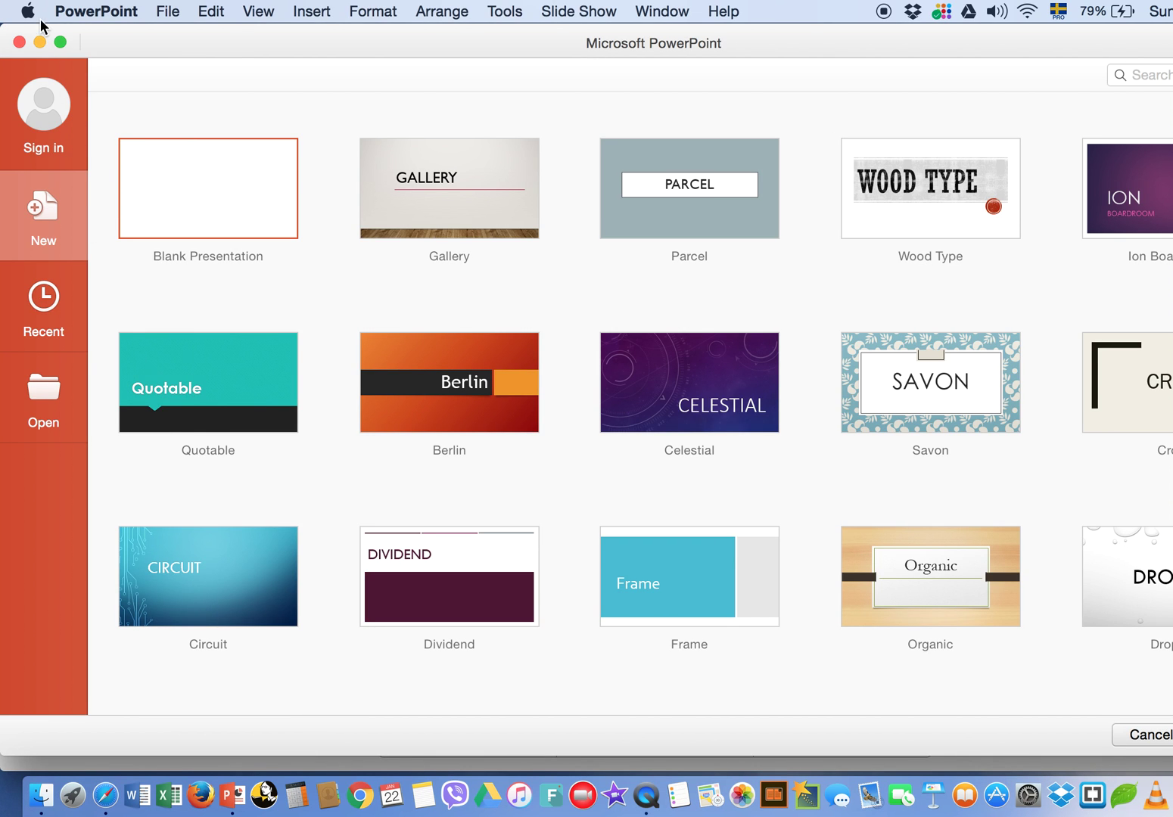
{"action": "left_click", "coordinate": [40, 42]}
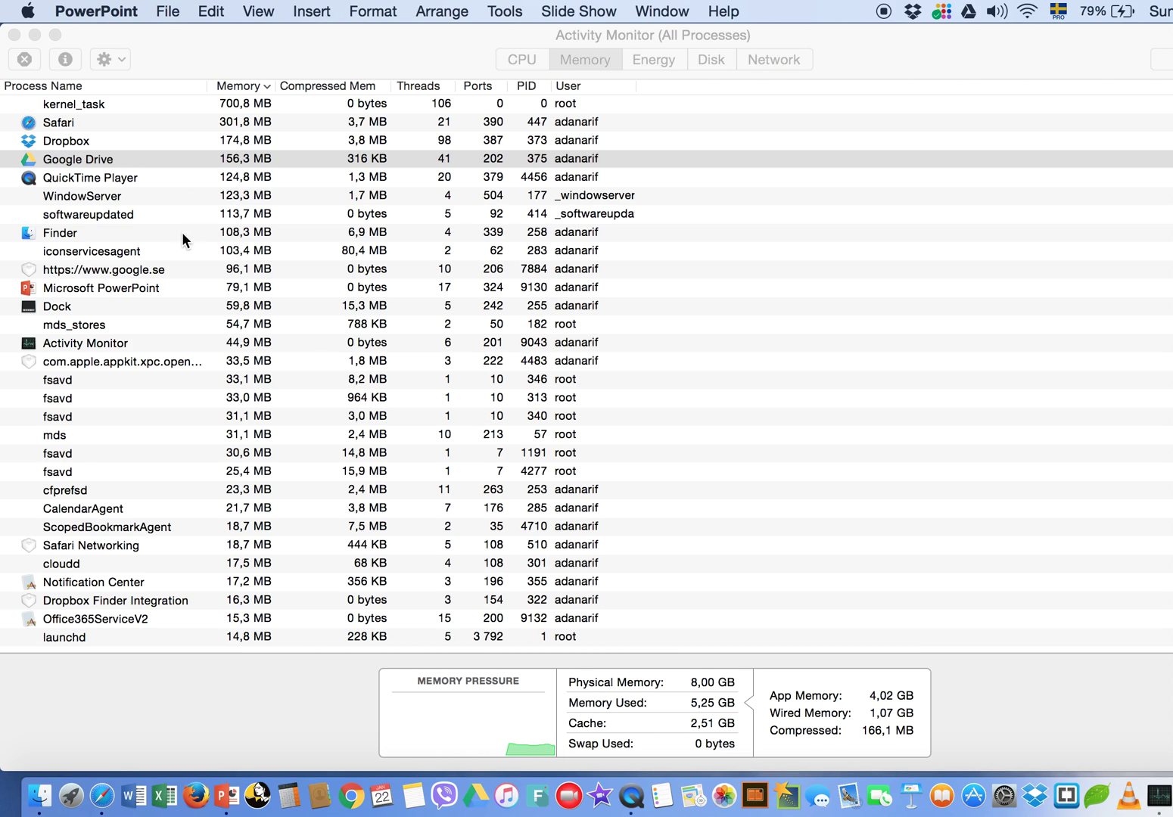
{"action": "left_click", "coordinate": [123, 286]}
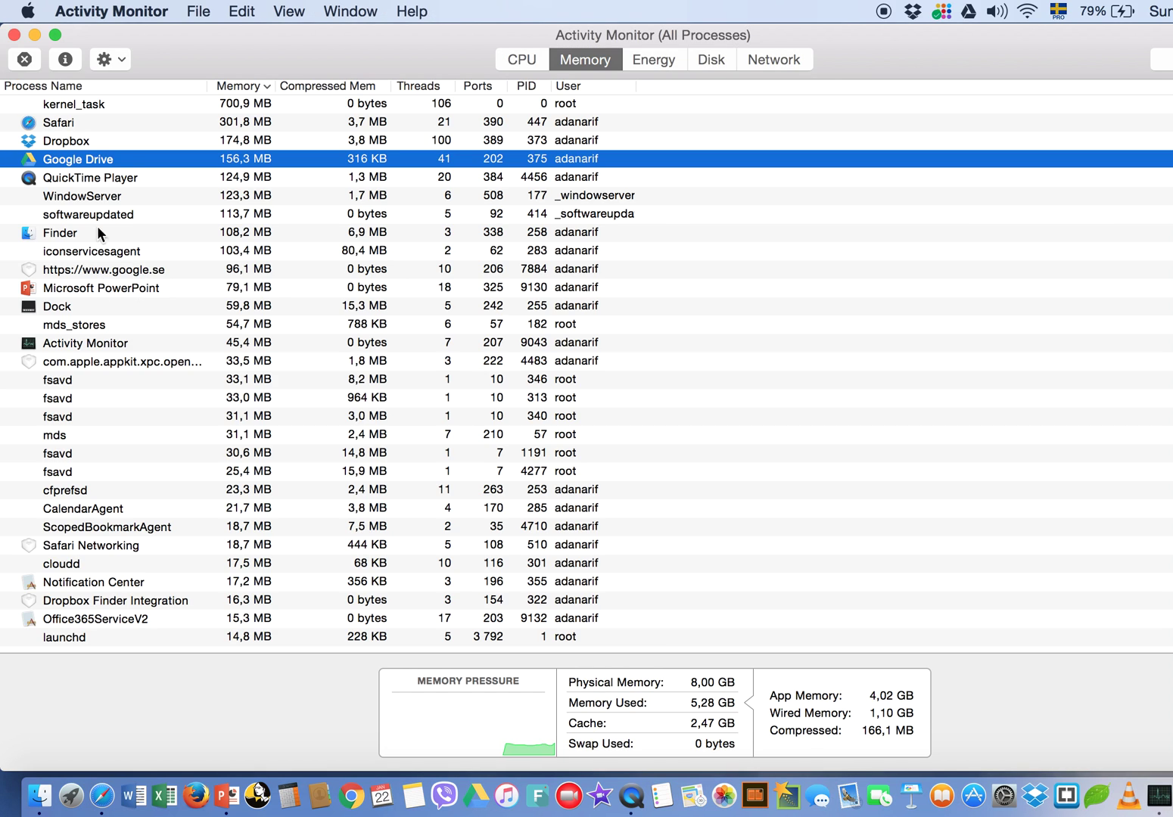
{"action": "left_click", "coordinate": [45, 289]}
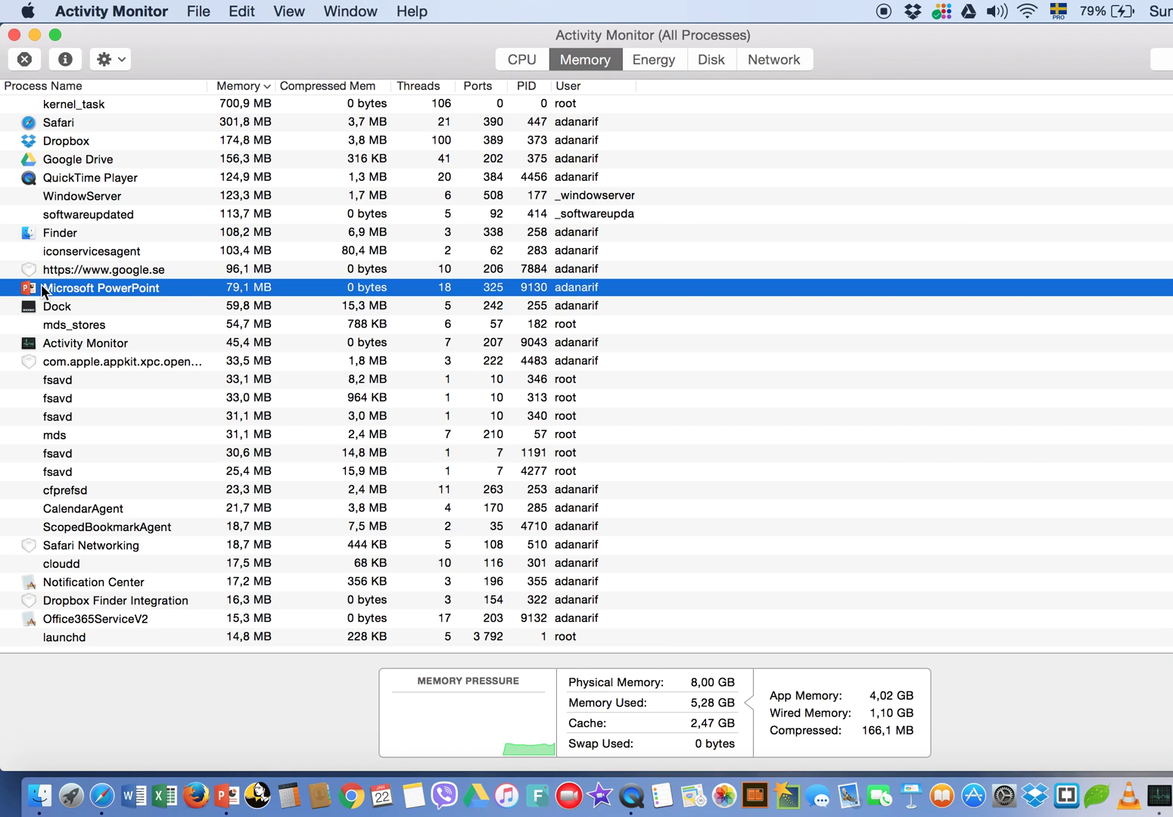
{"action": "left_click", "coordinate": [24, 60]}
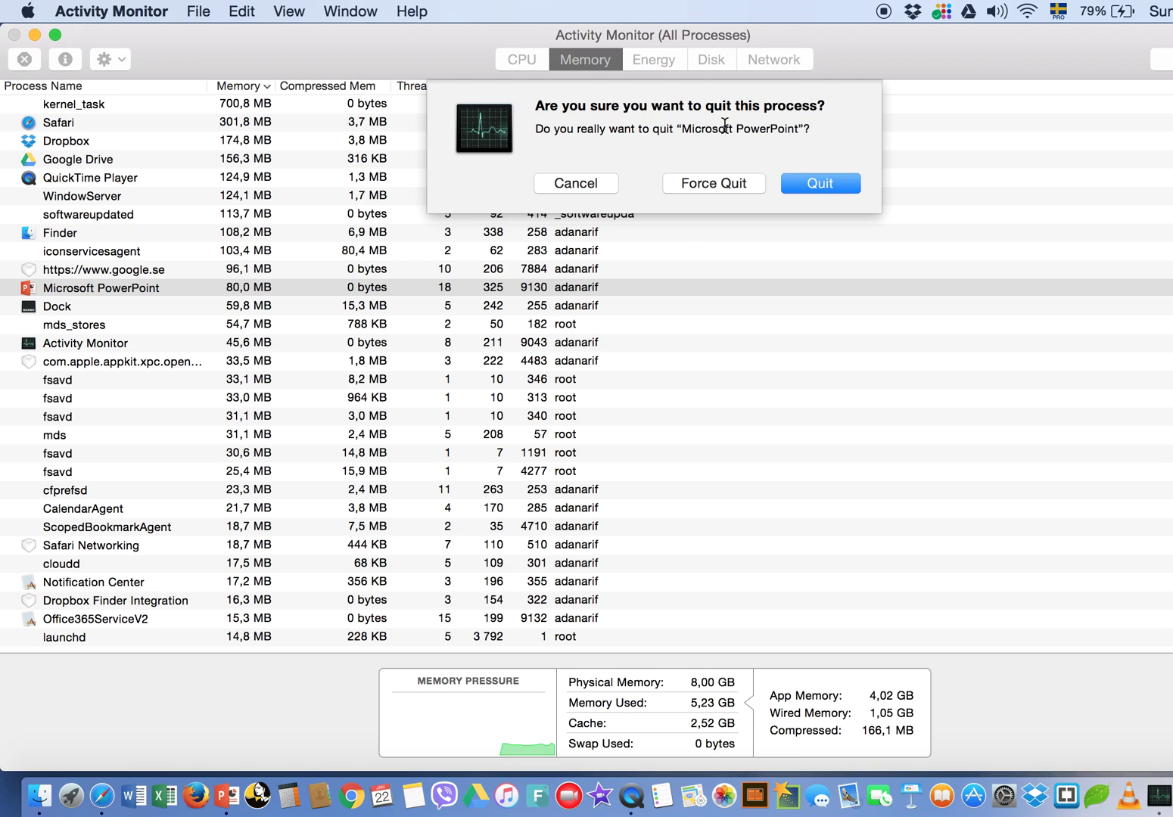
{"action": "left_click", "coordinate": [818, 183]}
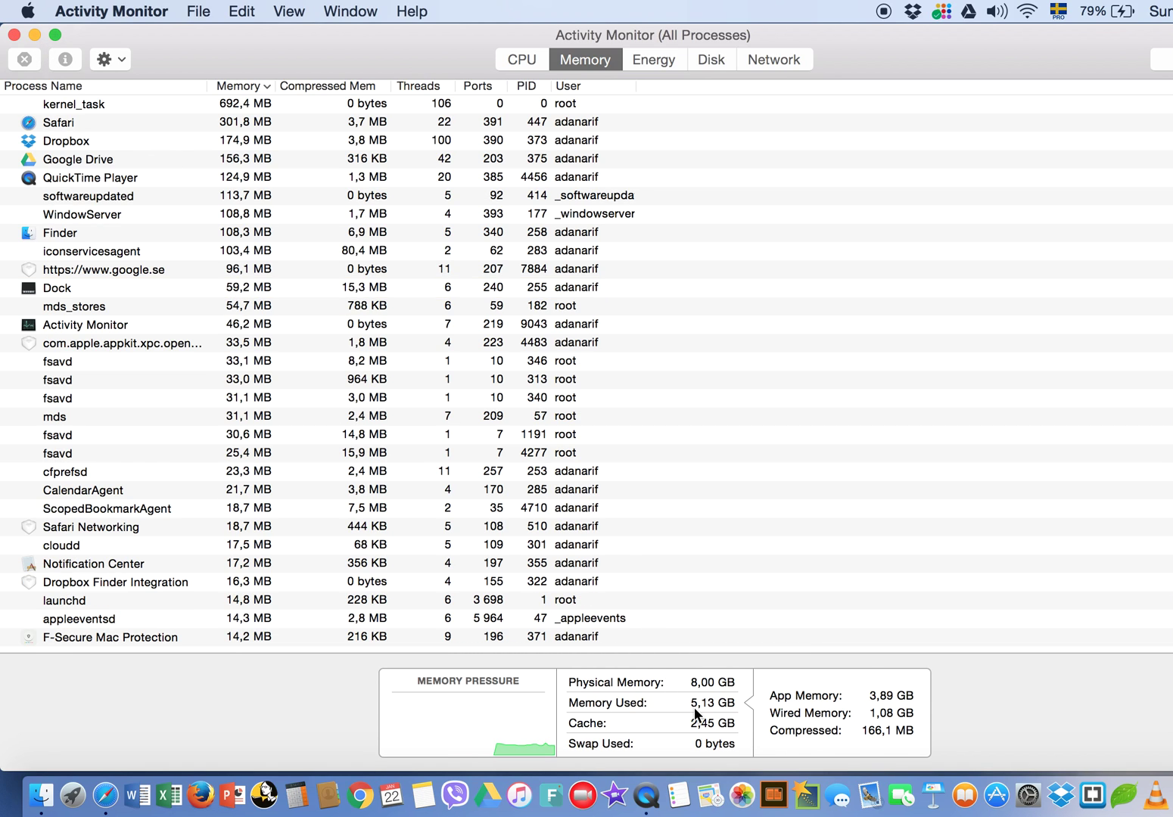
Close Activity Monitor and the Utilities folder window.
{"action": "mouse_move", "coordinate": [732, 702]}
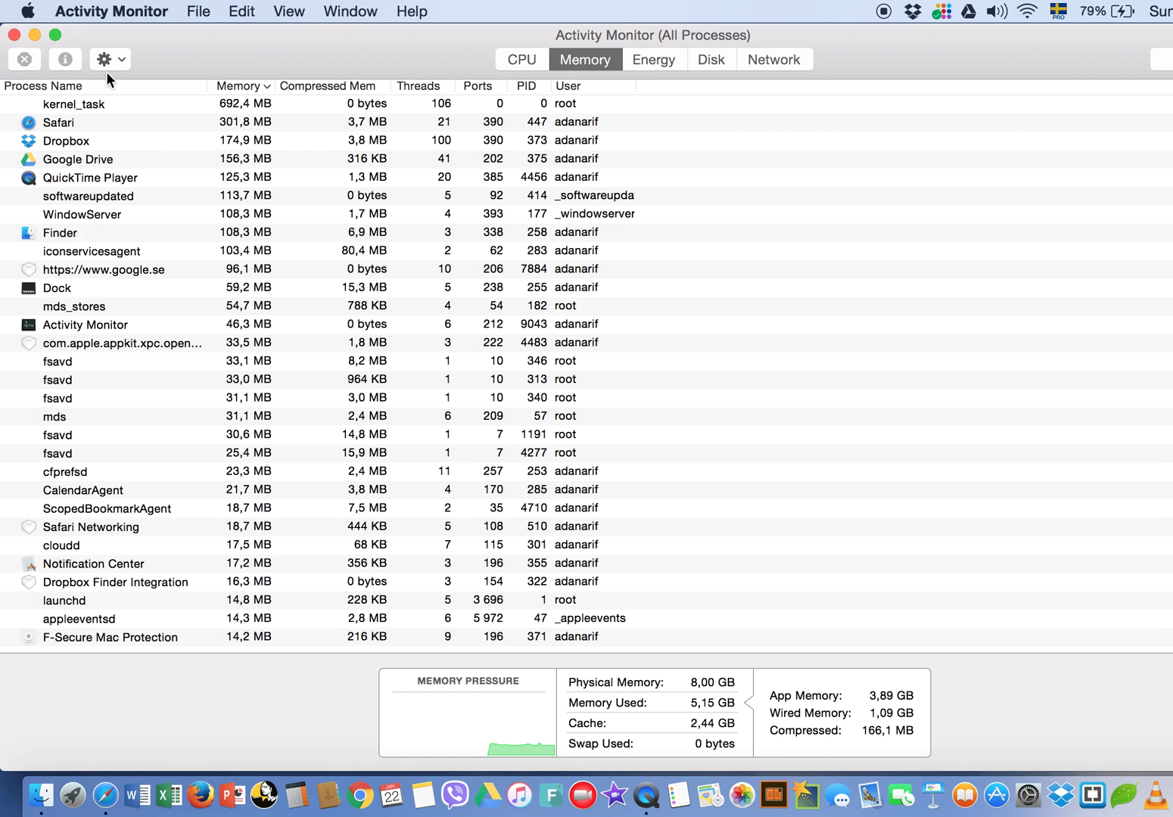
{"action": "left_click", "coordinate": [14, 35]}
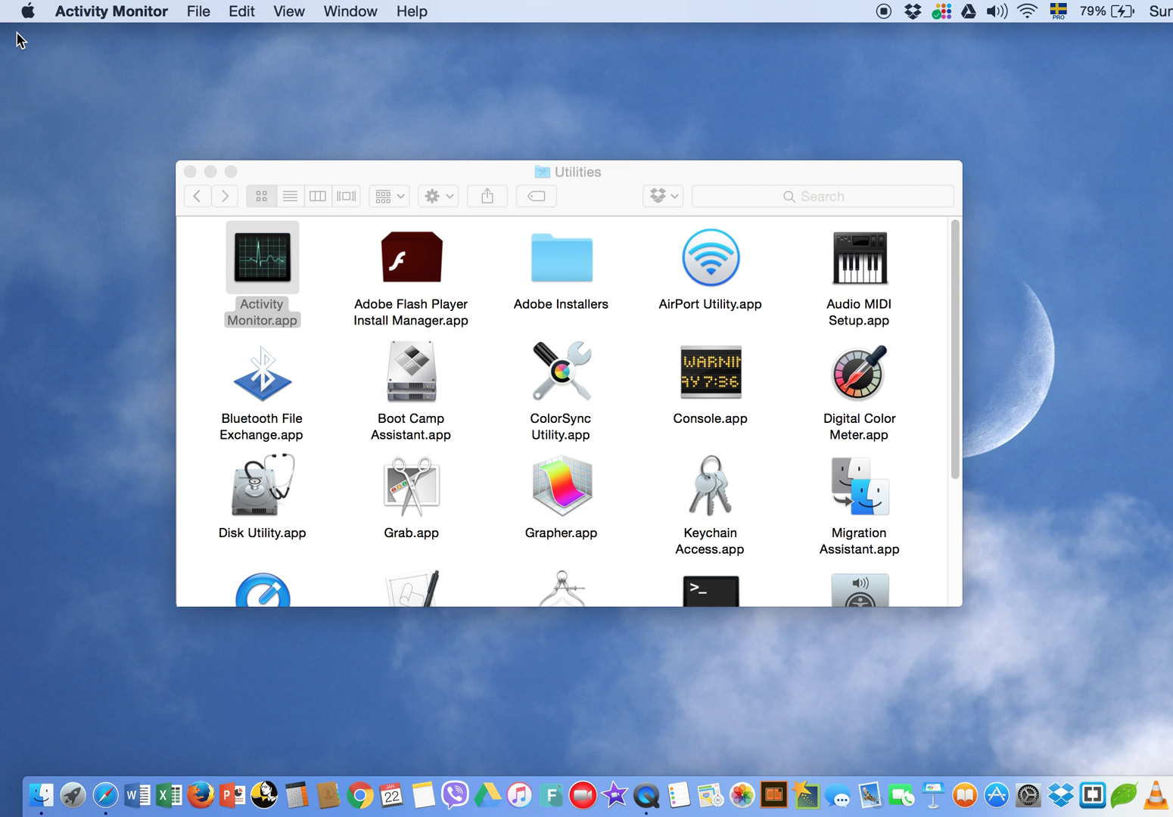
{"action": "left_click", "coordinate": [190, 172]}
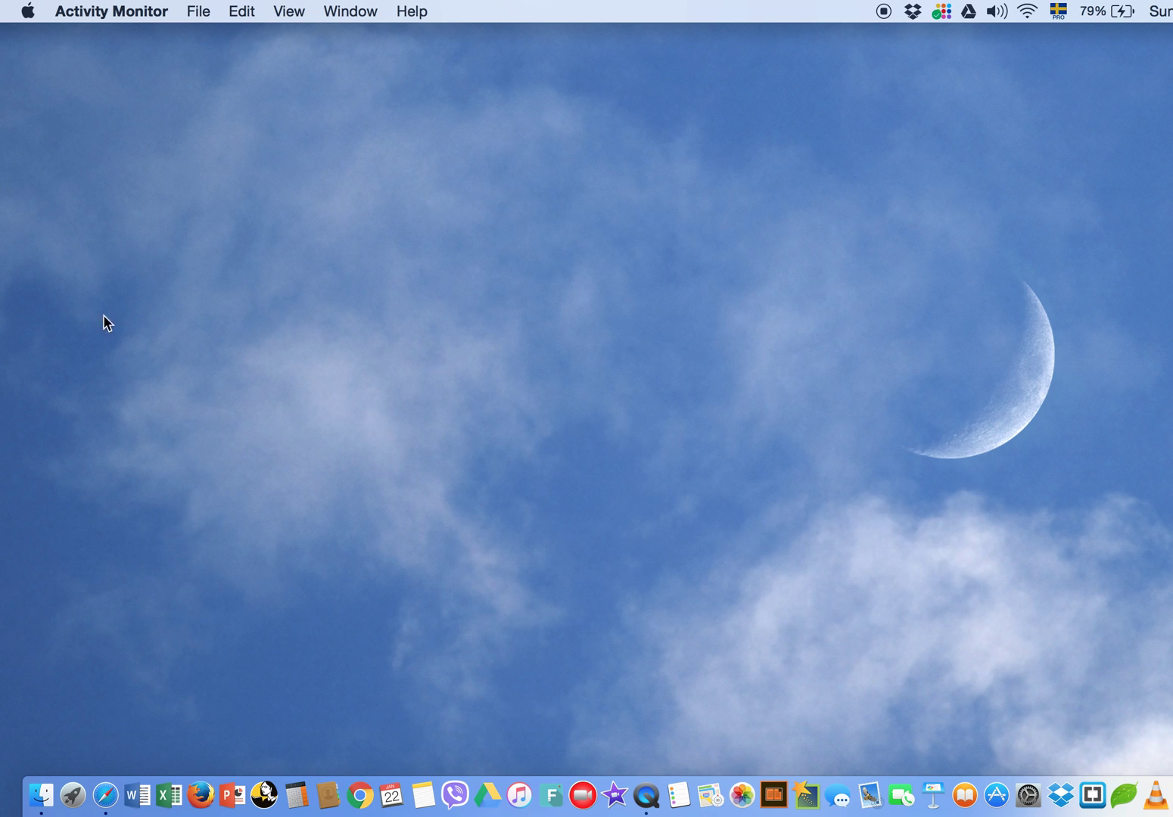
Clear all browsing history and related website data in Safari.
{"action": "left_click", "coordinate": [104, 796]}
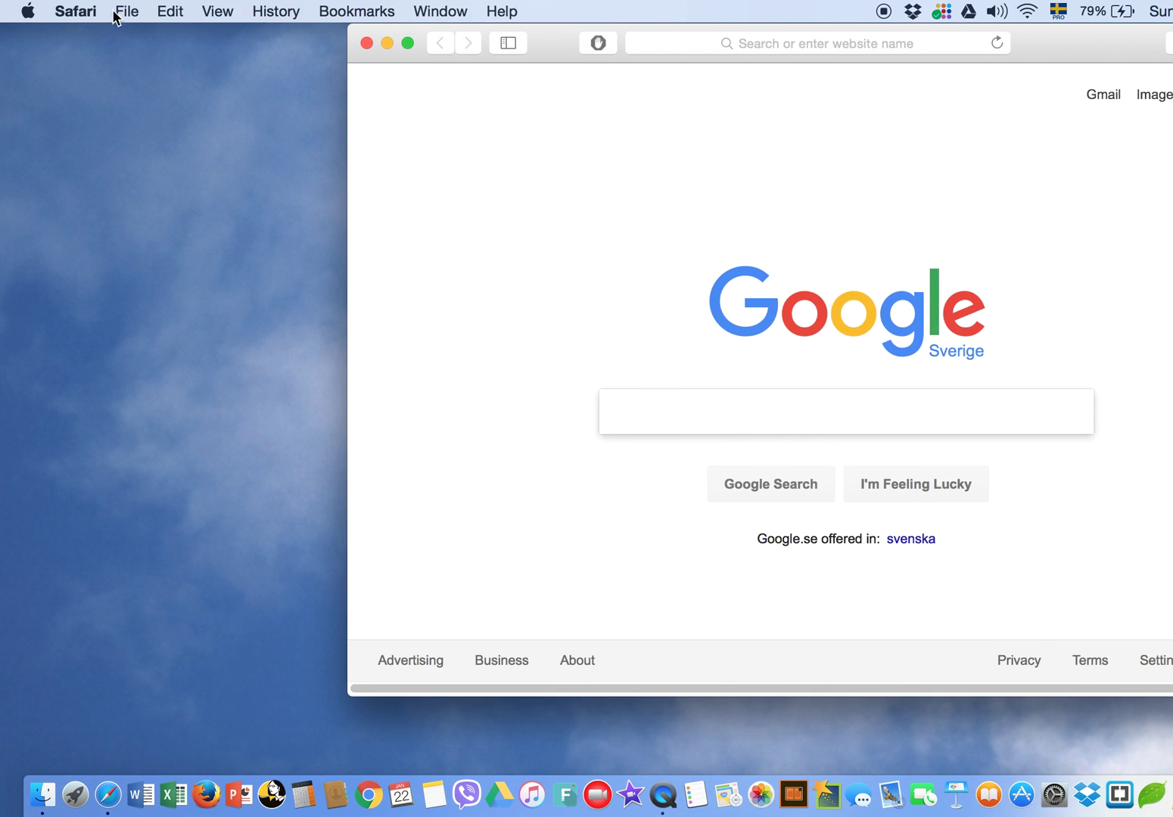
{"action": "left_click", "coordinate": [79, 13]}
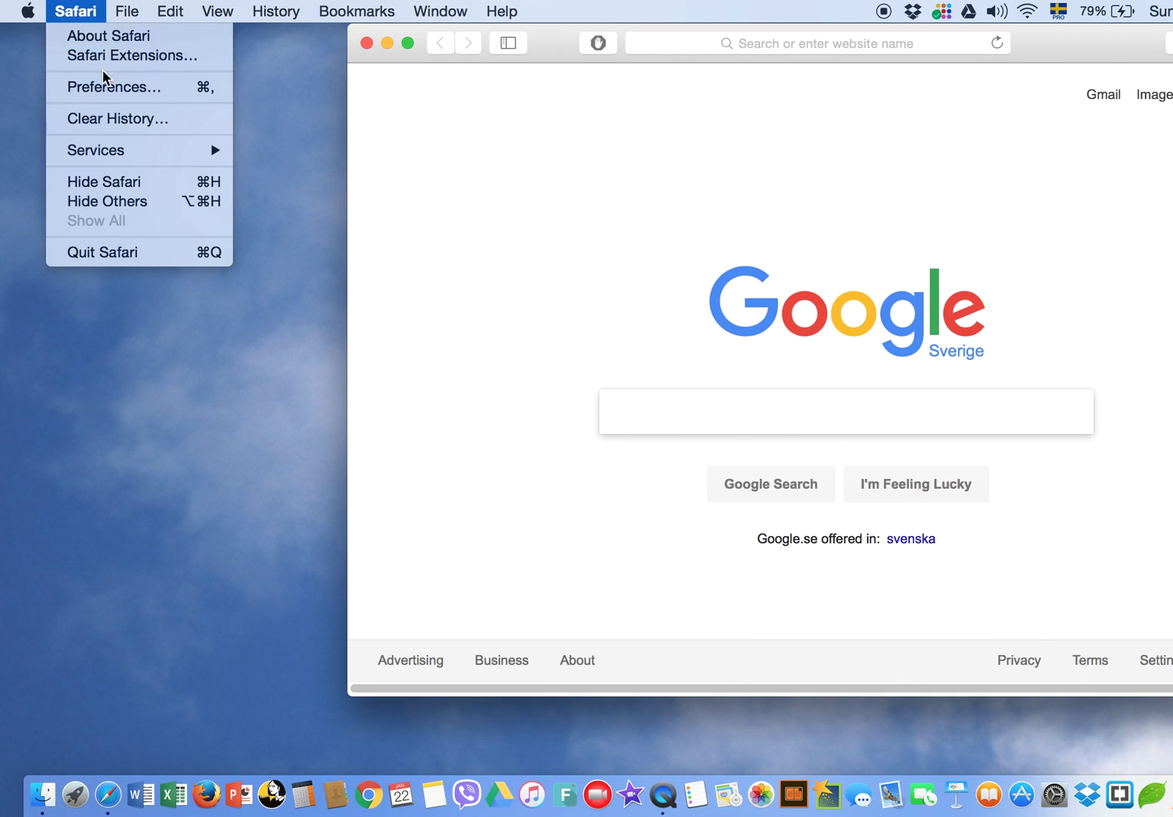
{"action": "left_click", "coordinate": [106, 118]}
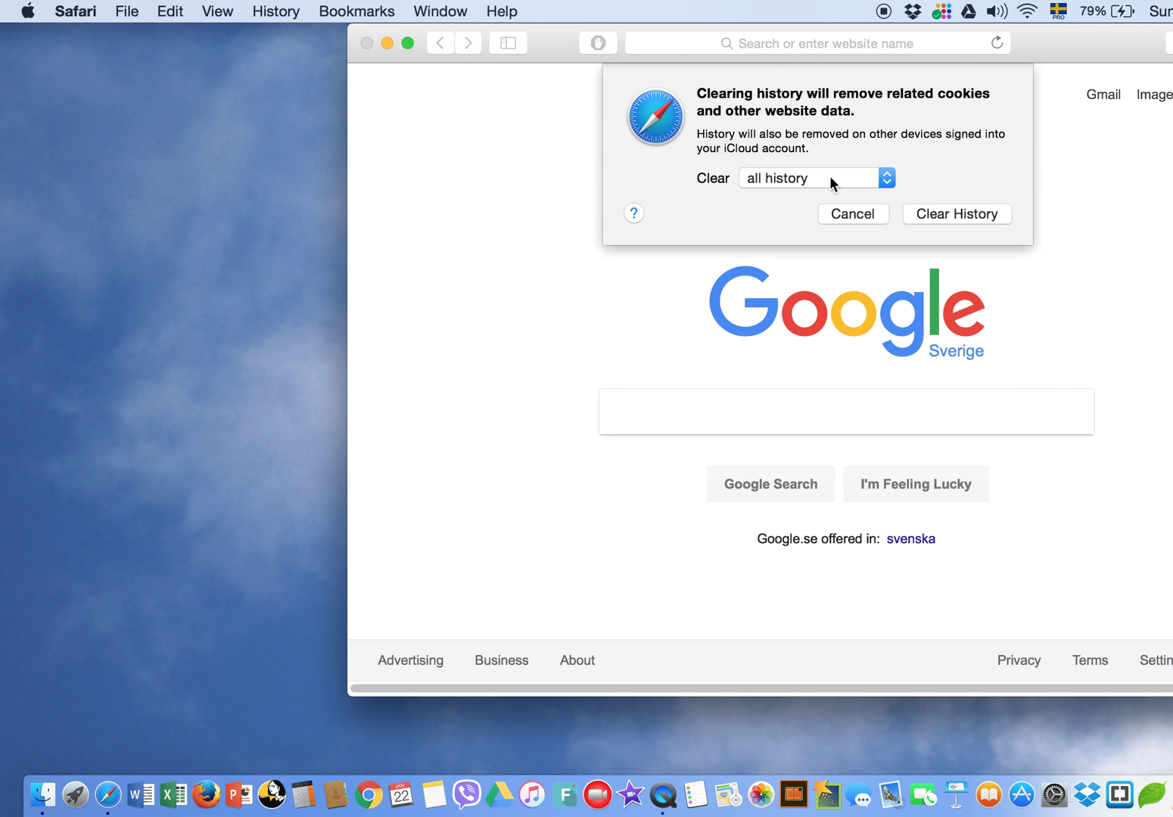
{"action": "left_click", "coordinate": [966, 213]}
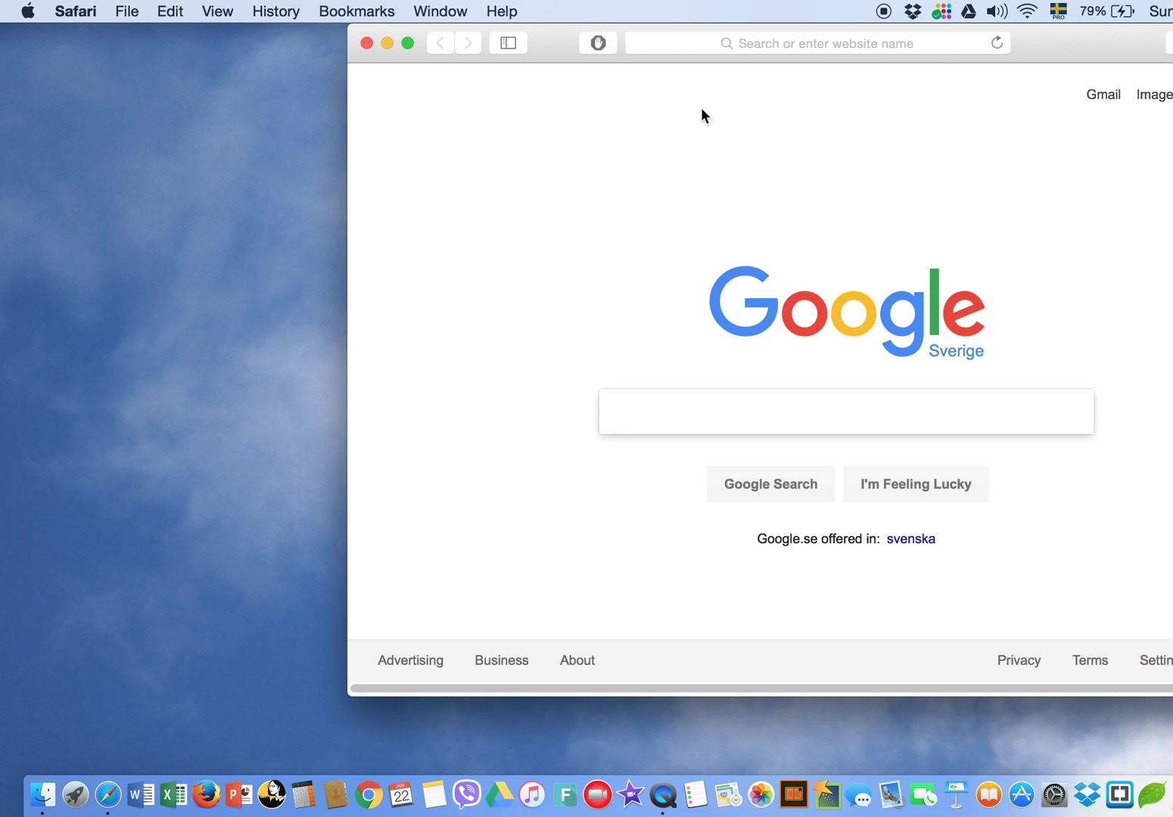